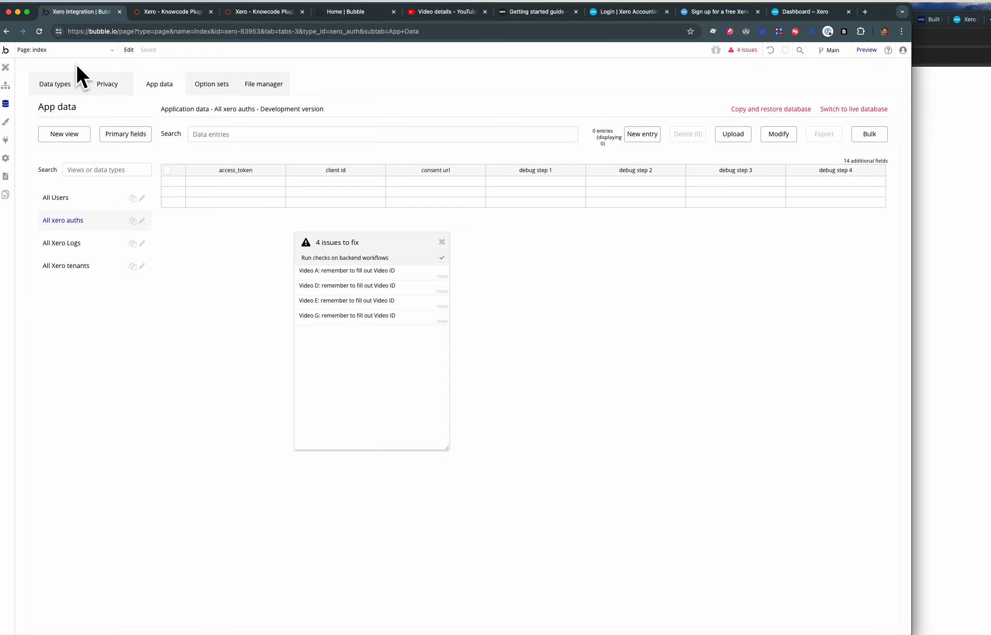
Look through the app's page list, including xero_oauth_redirect, and open the backend workflows.
click(68, 51)
mouse_move(195, 82)
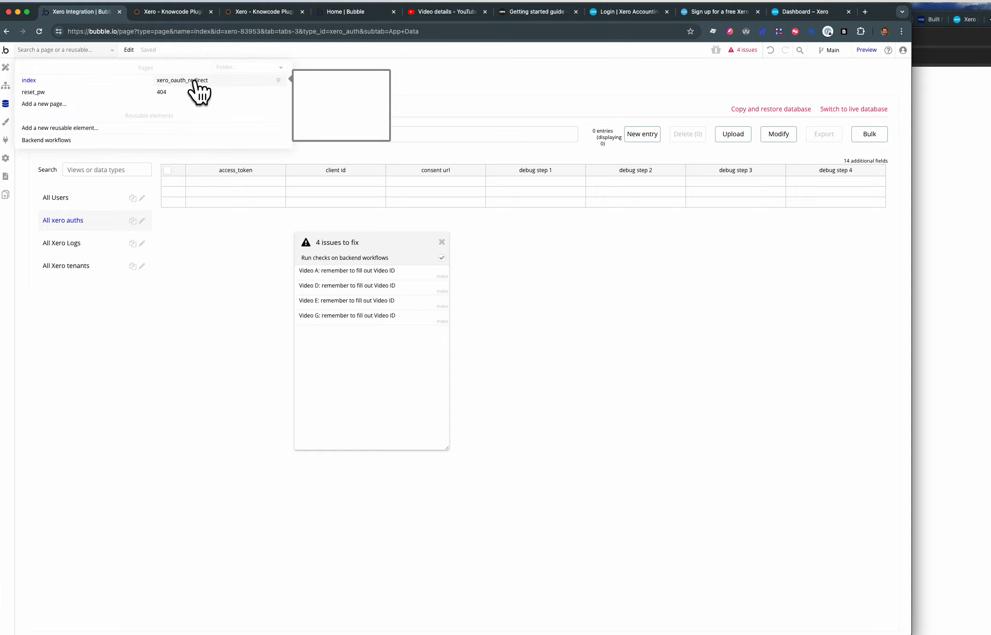
click(214, 248)
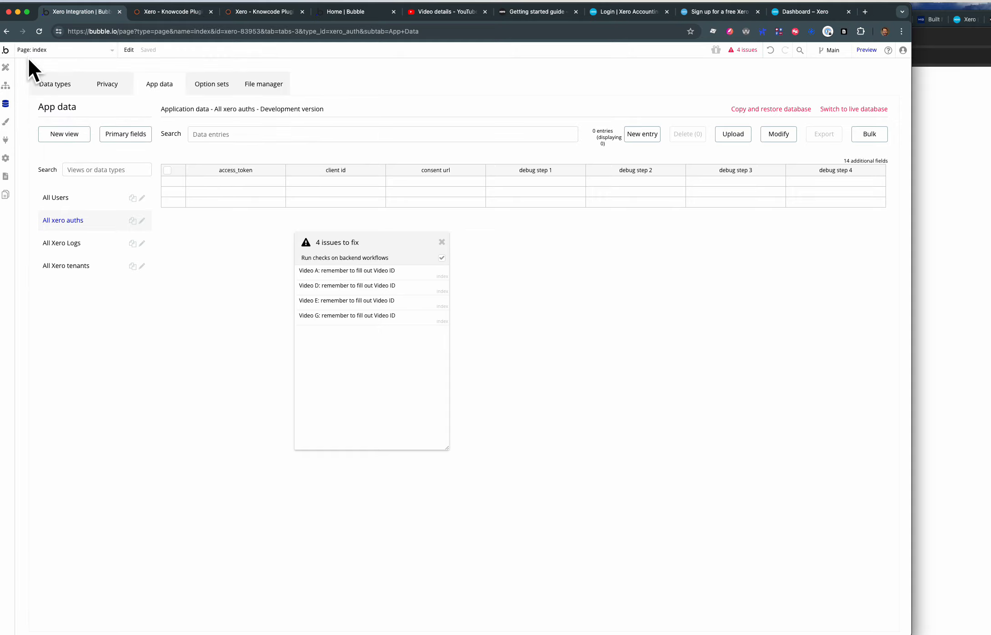
click(49, 52)
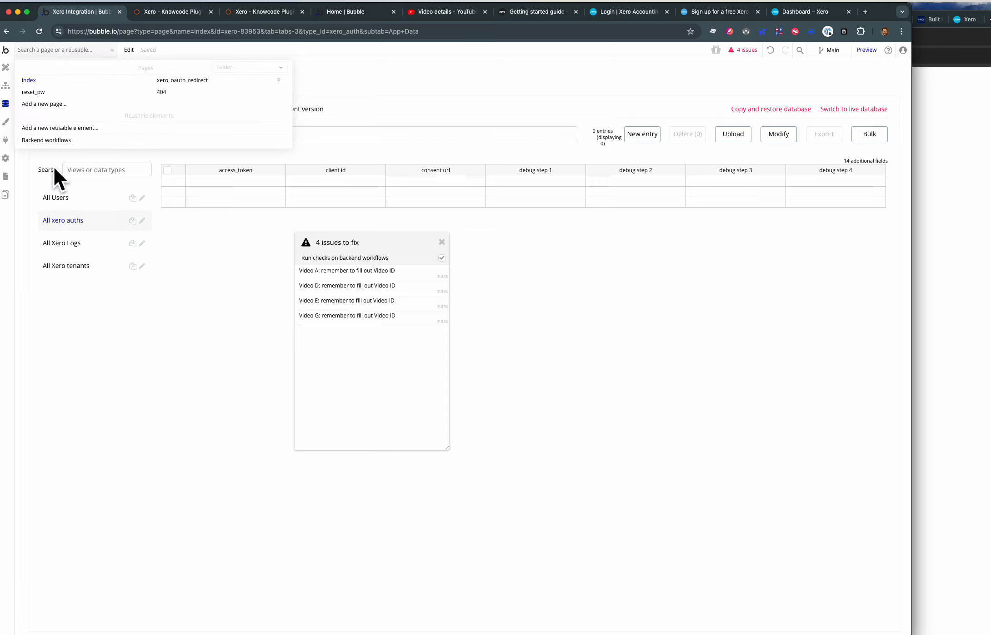
click(48, 141)
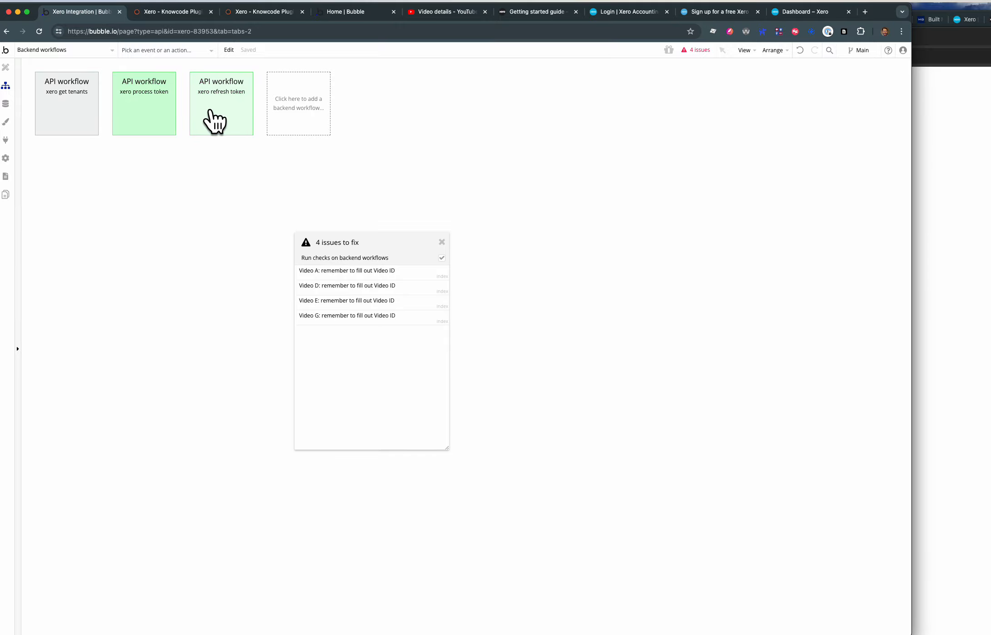
View the Xero Integration plugin's settings and inspect the xero process token and xero refresh token backend workflows.
click(5, 140)
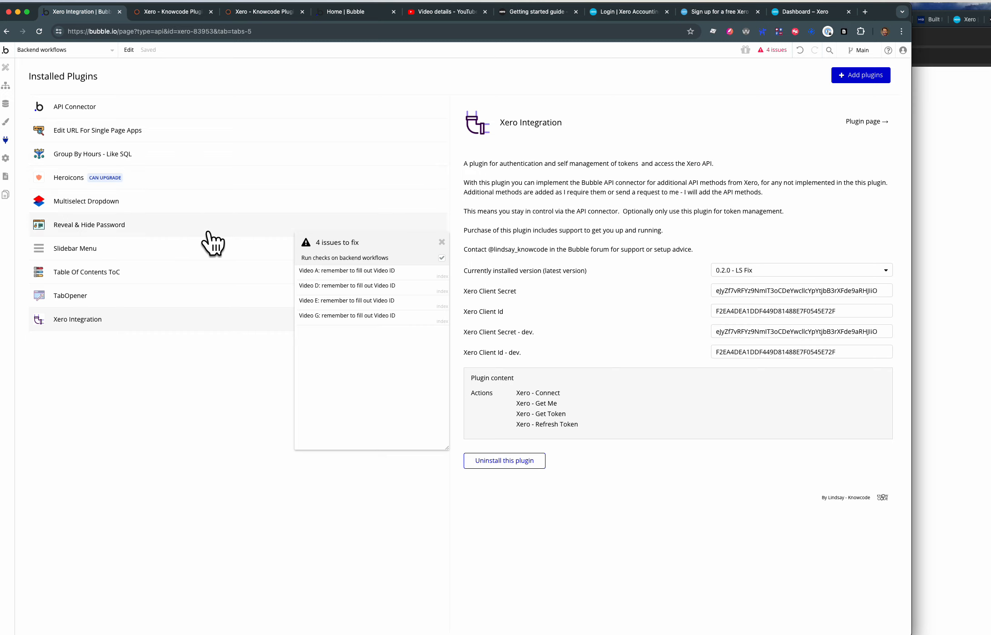
click(49, 49)
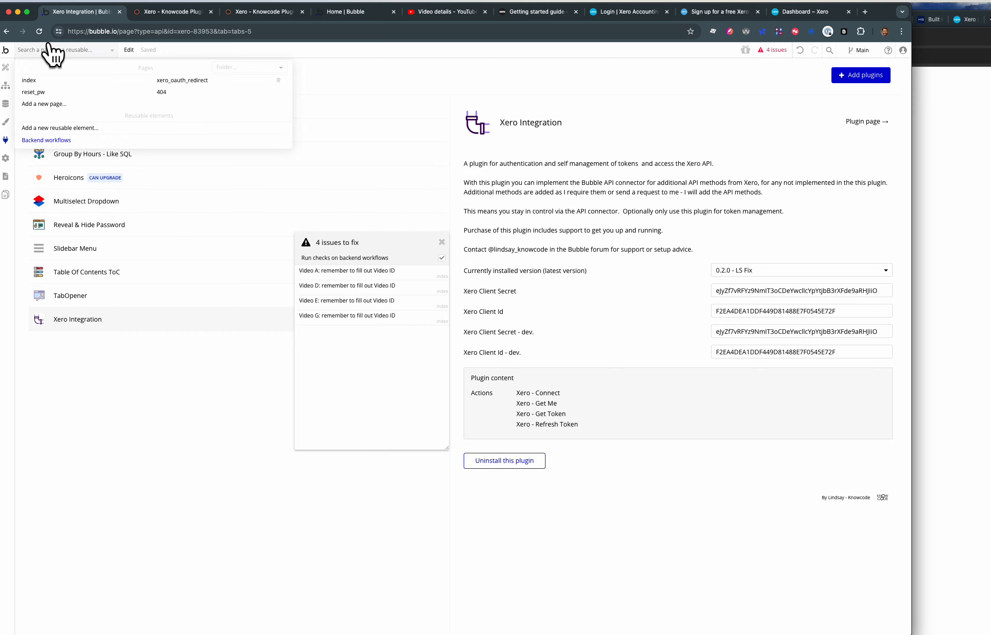
click(51, 140)
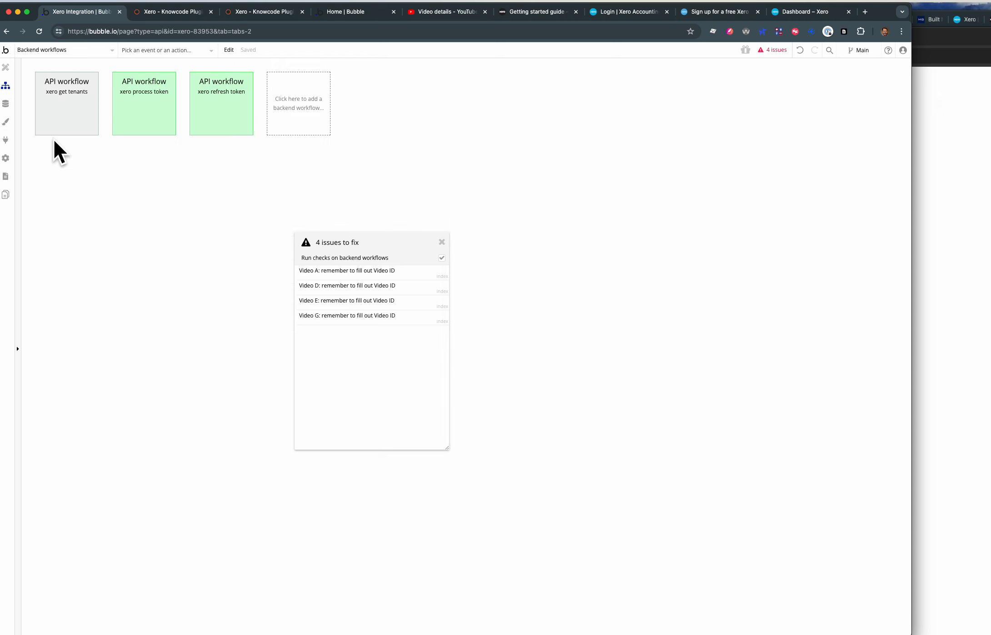
click(135, 99)
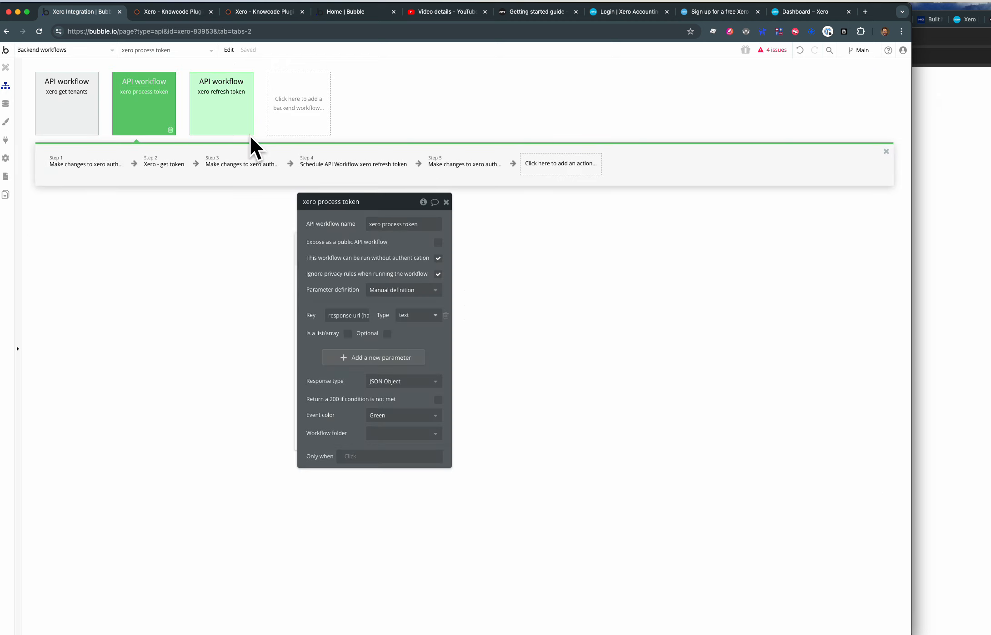
click(203, 114)
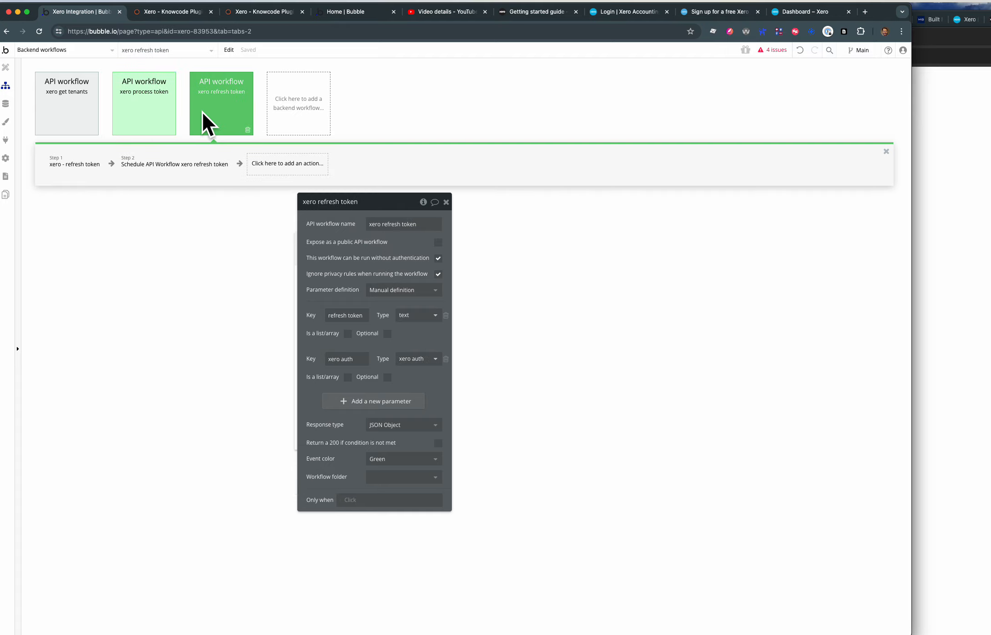
Open the workflow of the Login To Xero button on the index page.
click(72, 50)
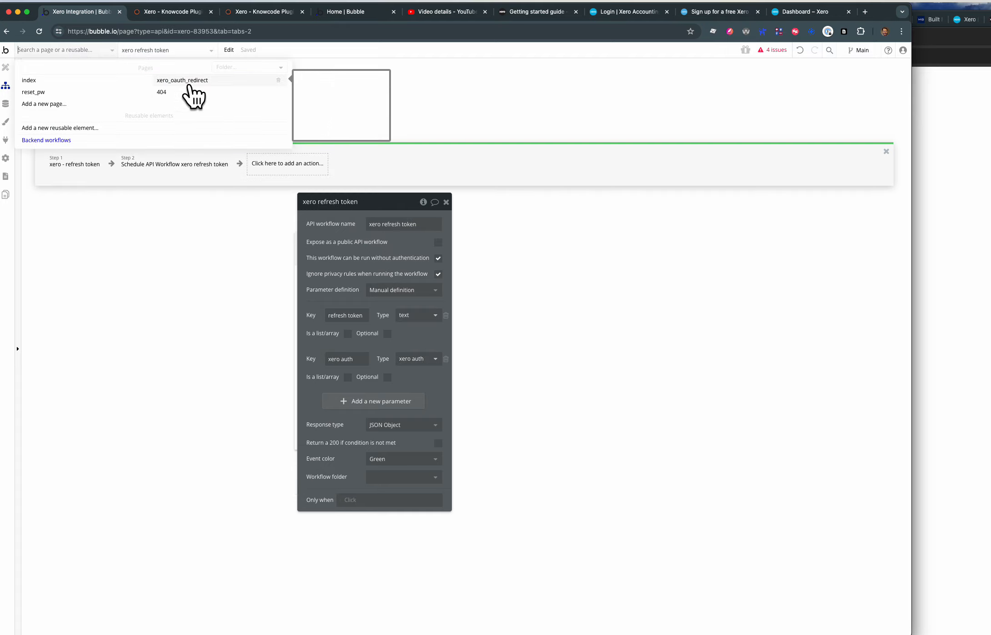
click(30, 80)
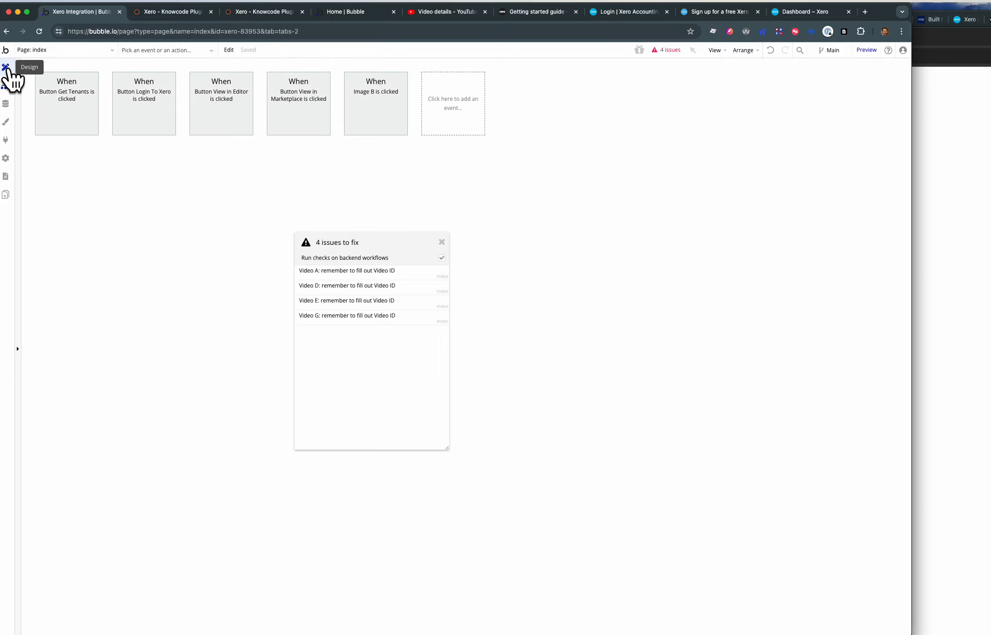
click(6, 67)
scroll(353, 239, up, 20)
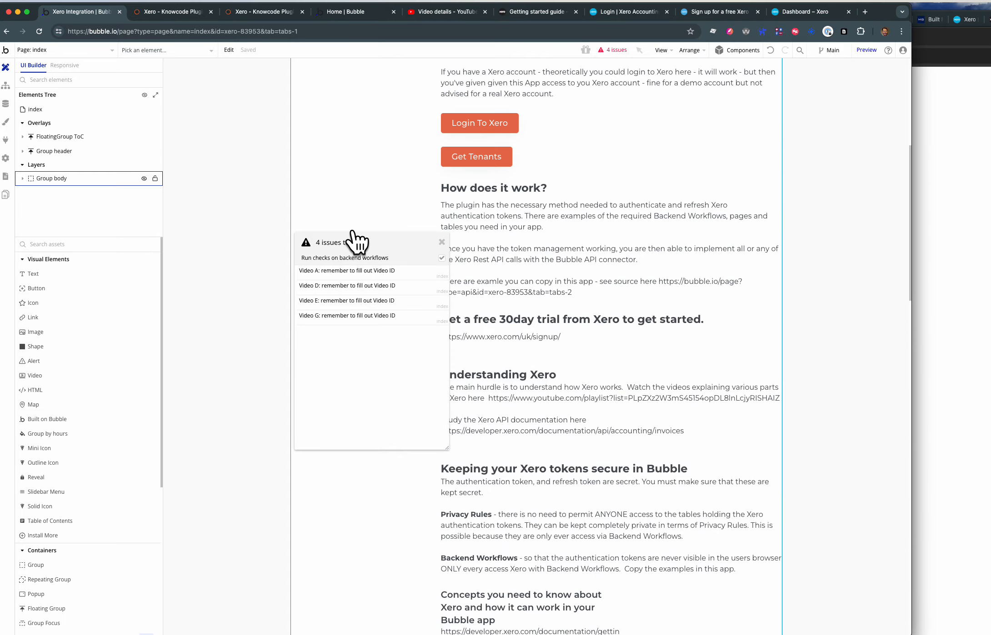
double_click(484, 166)
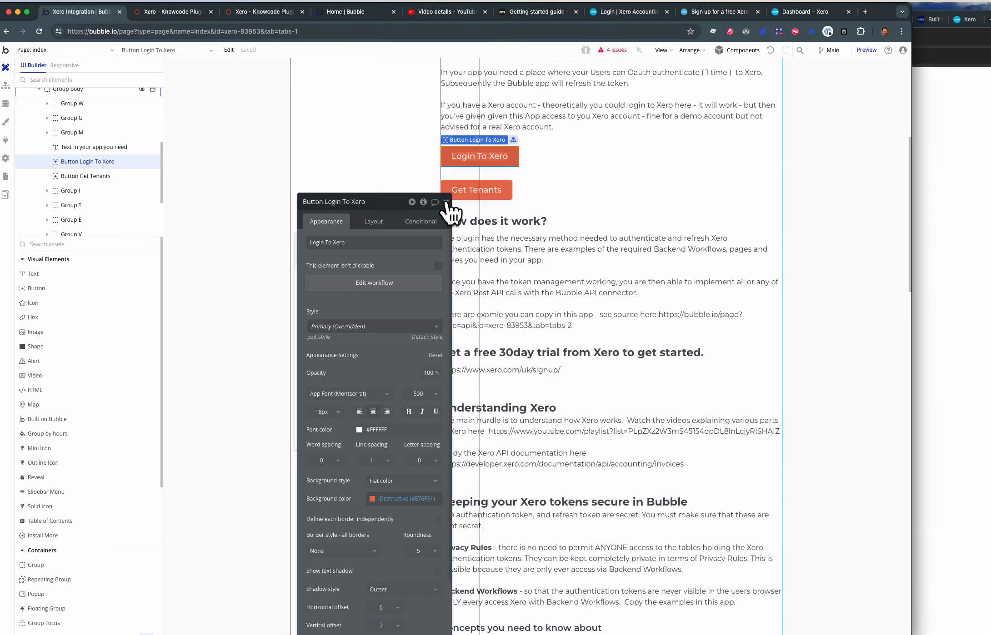
click(365, 284)
Inspect the redirect uri text in the workflow's xero auth creation action and compare it with the app's page names.
click(75, 164)
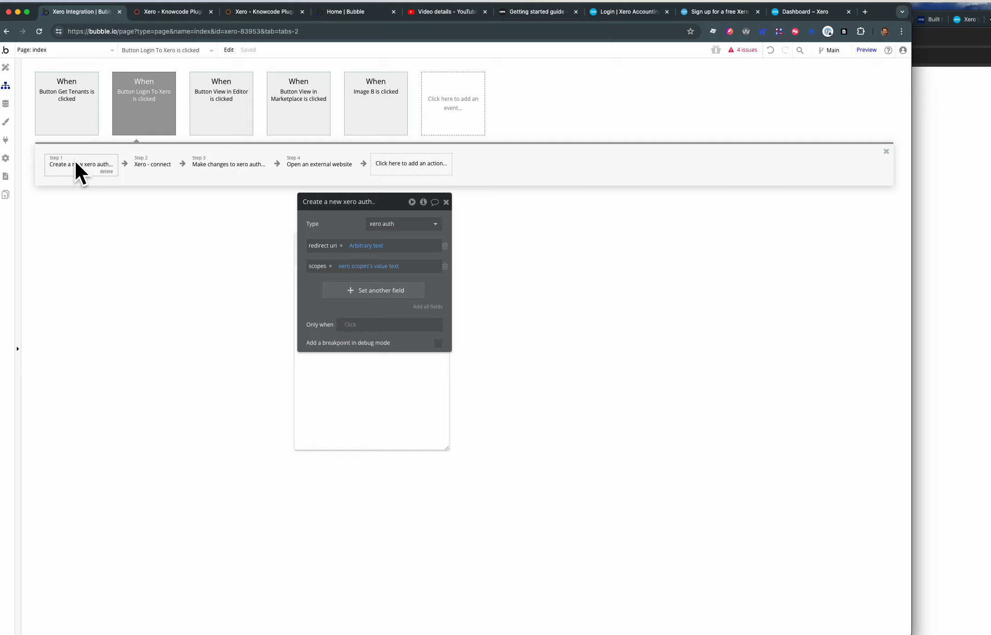
click(373, 246)
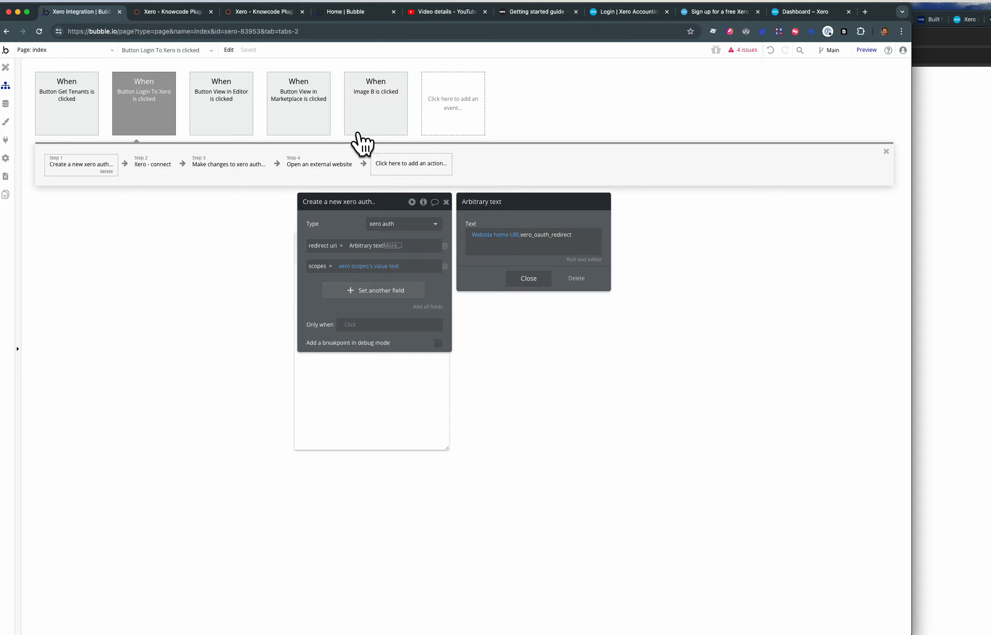
click(75, 50)
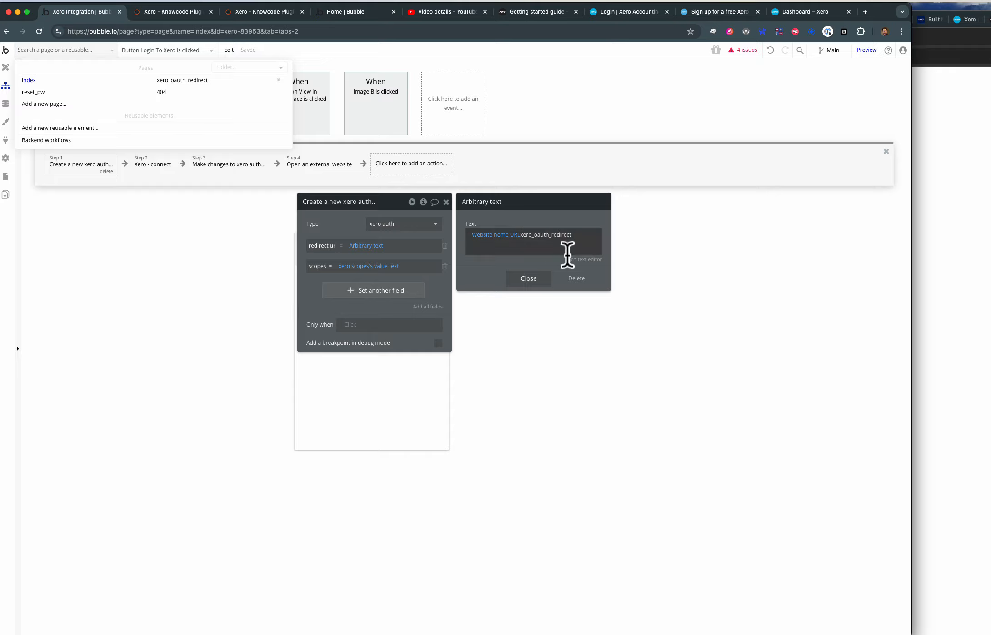
click(342, 214)
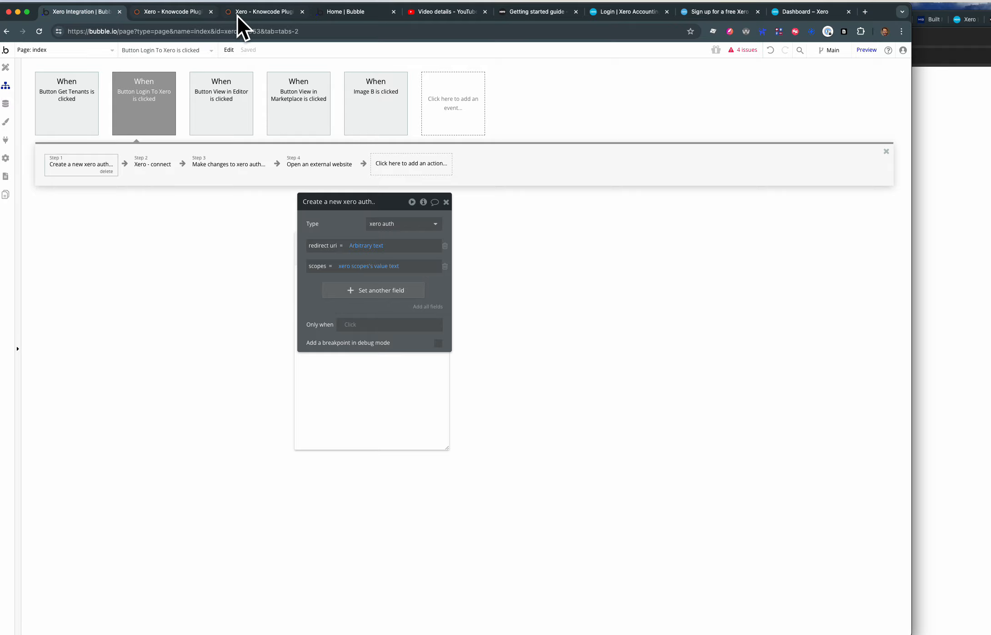
Switch to the running test app, start the Xero login, and authorise access for the already connected organisation.
click(956, 161)
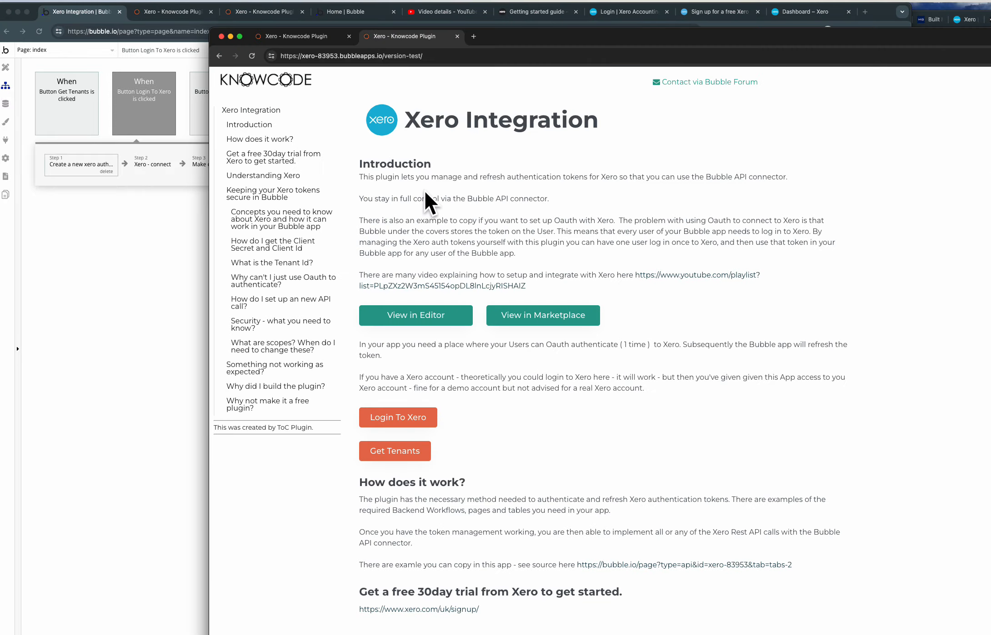
click(390, 422)
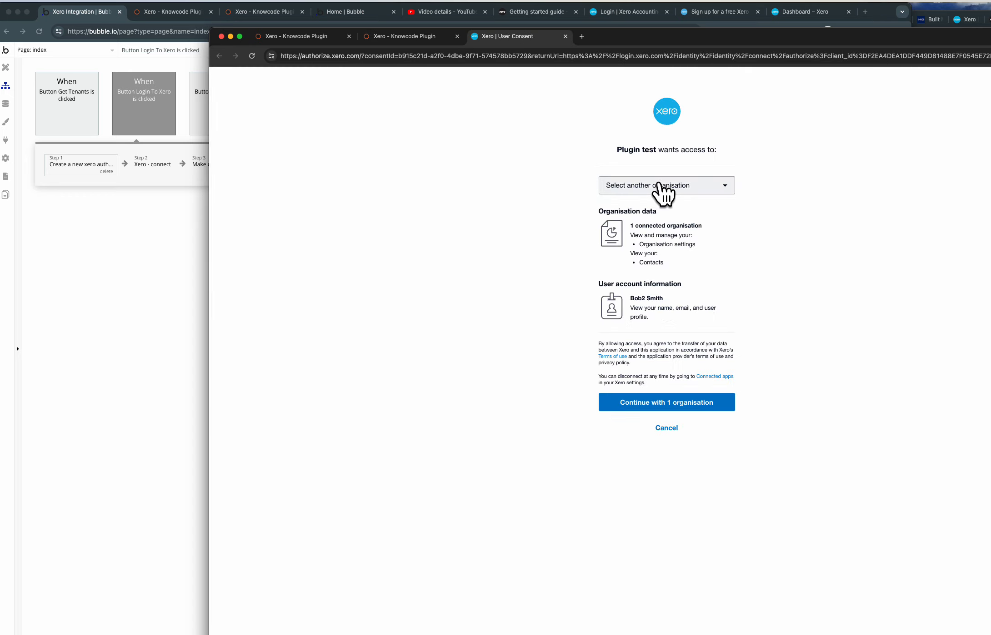
click(660, 187)
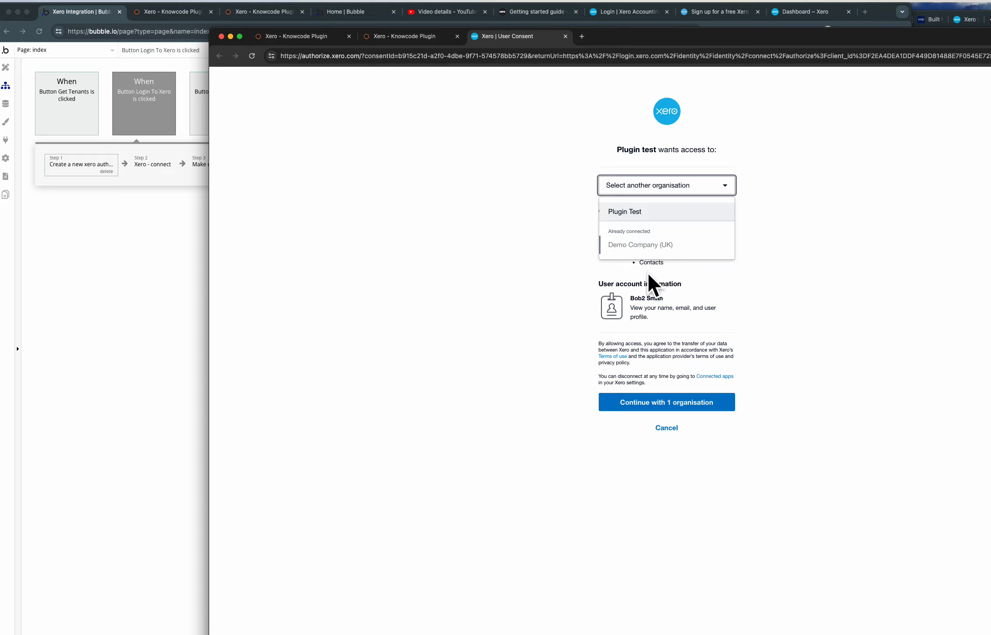
click(528, 285)
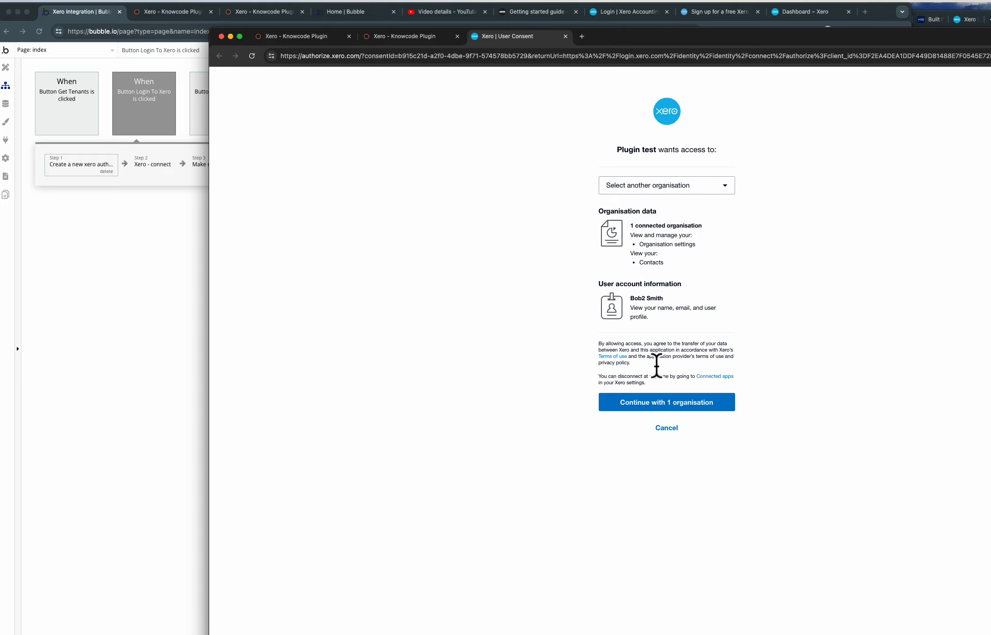
click(659, 402)
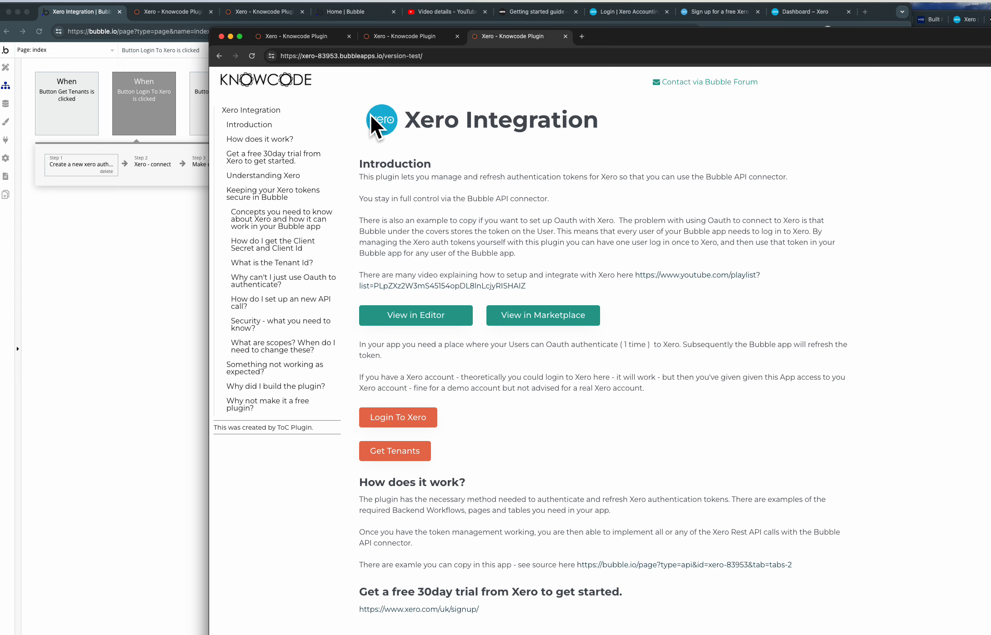
Switch back to the Bubble editor and open the application data for all xero auths.
click(146, 230)
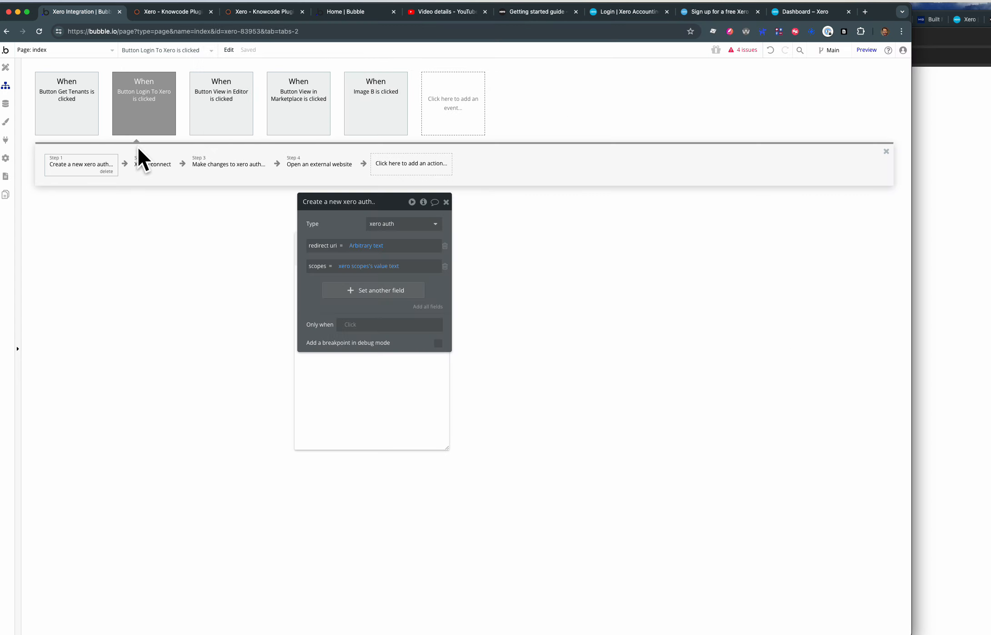
click(66, 53)
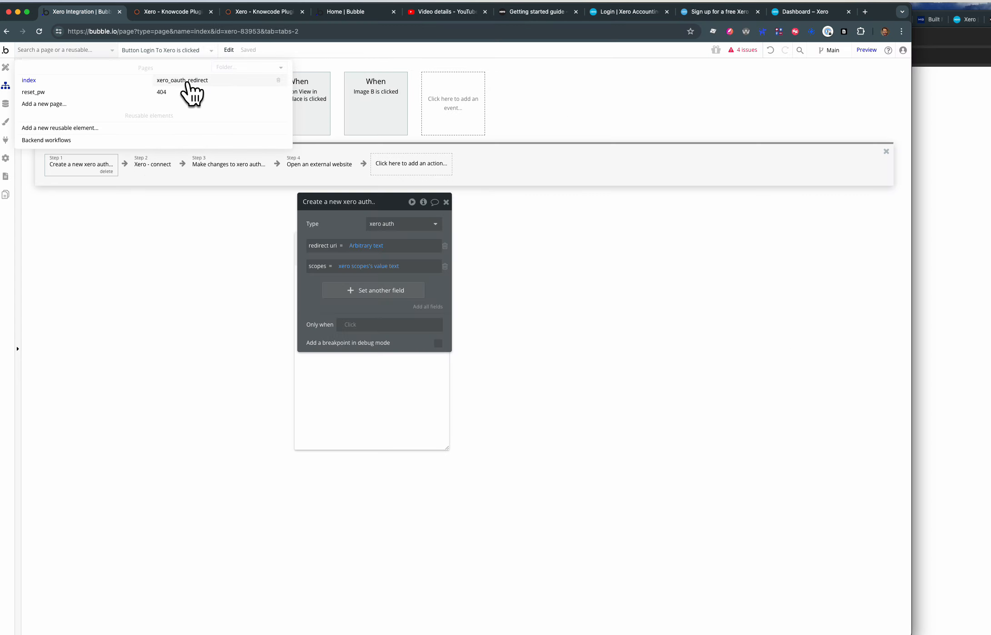
click(194, 218)
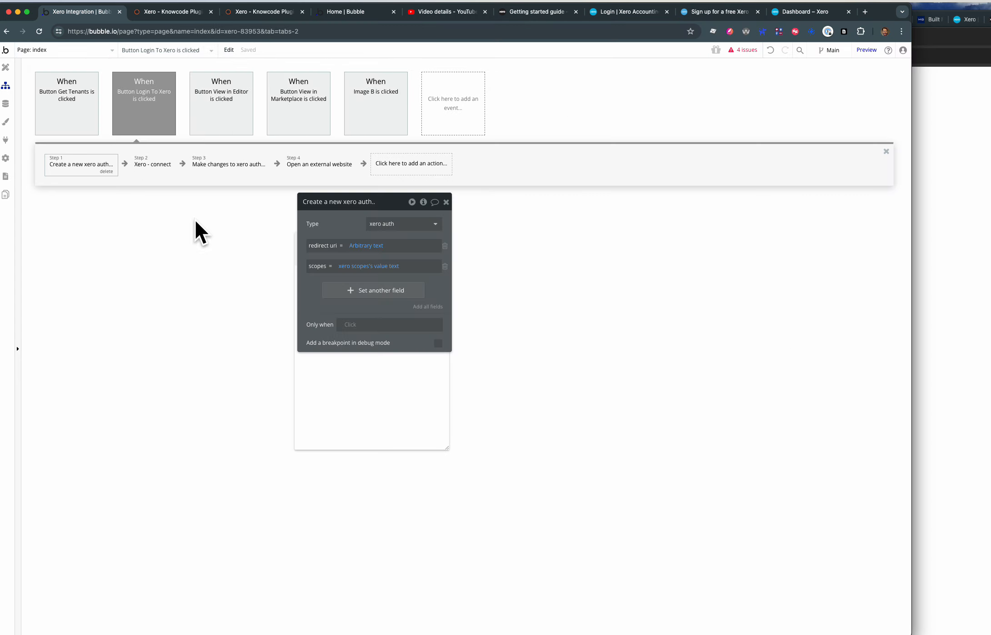
click(6, 104)
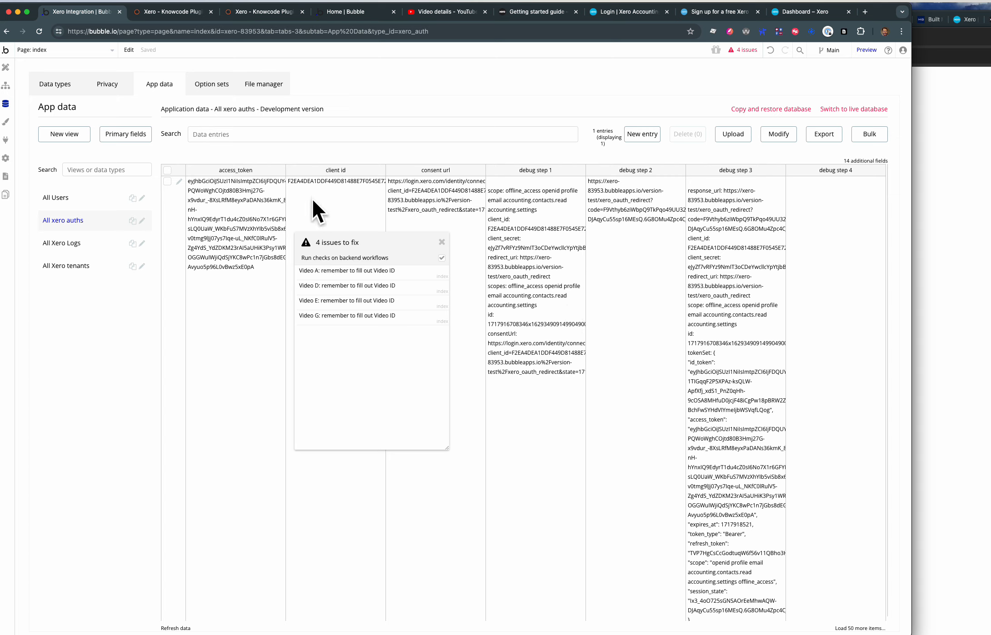
click(244, 184)
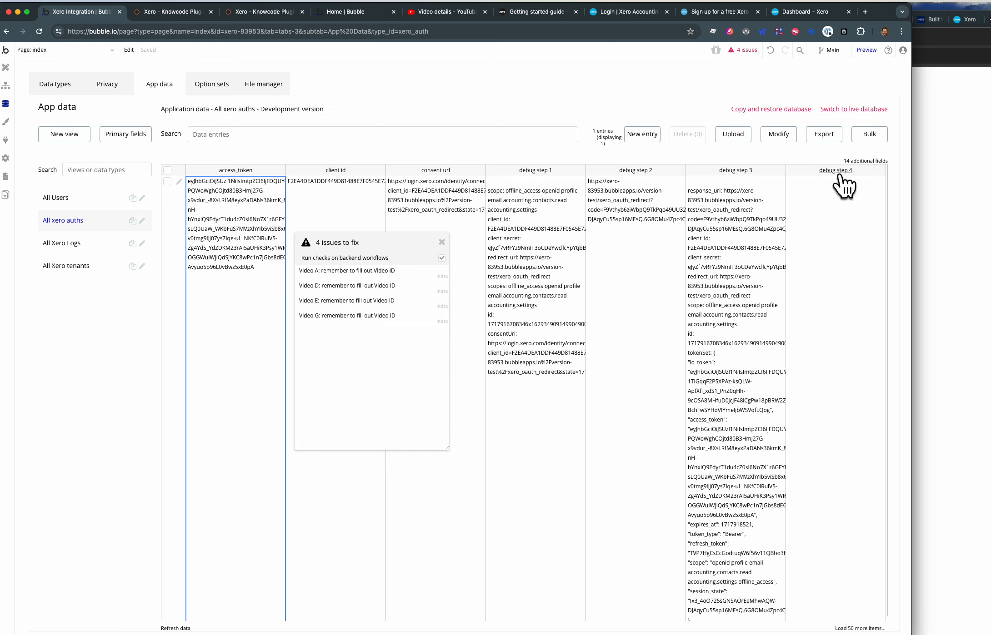
Examine the access token, refresh token and expiry fields of the xero auth entry, and close it without saving.
click(176, 187)
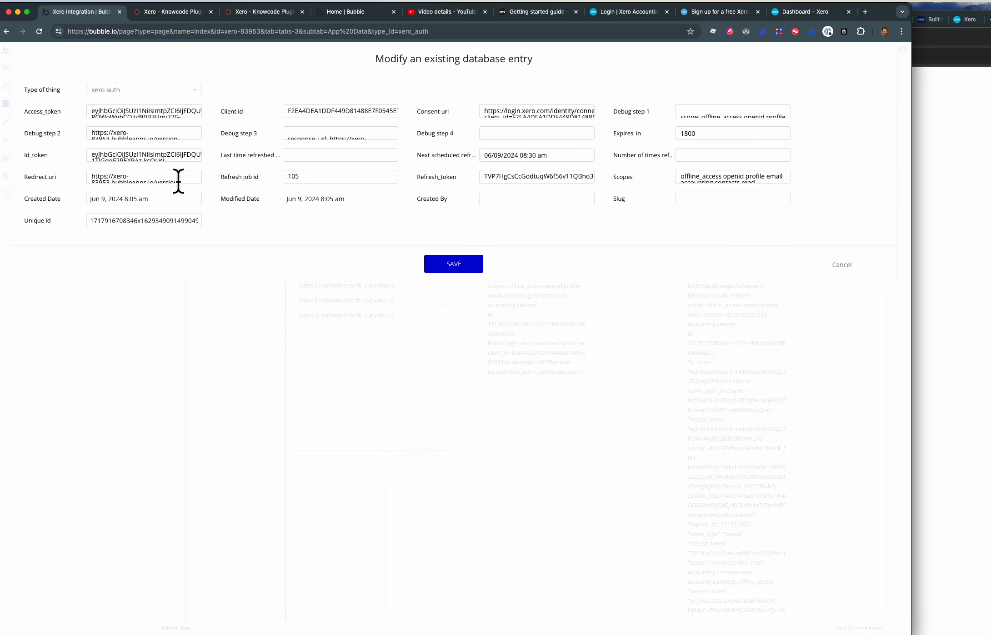
click(149, 114)
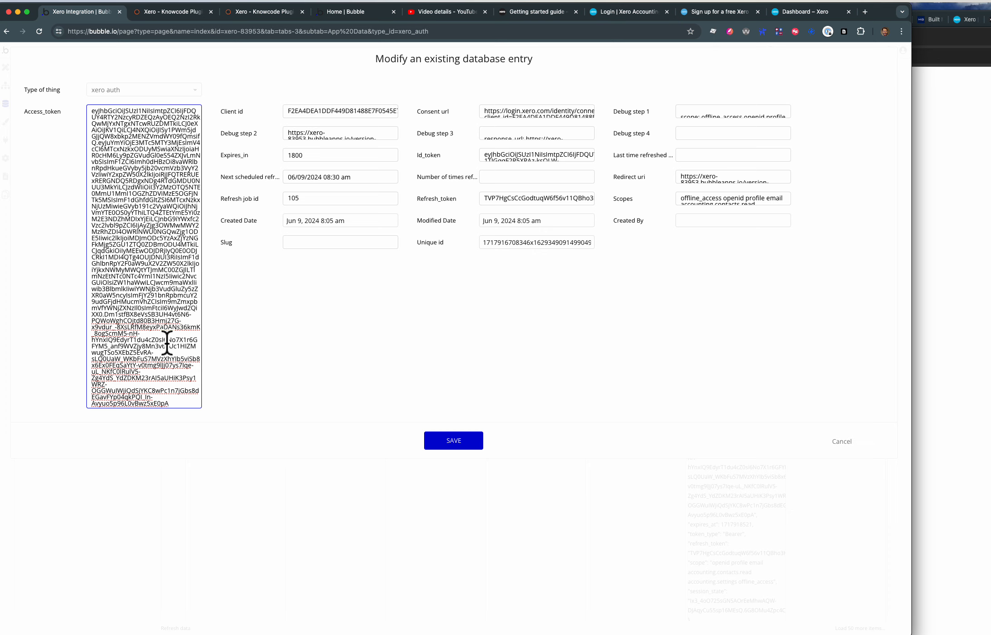
click(322, 330)
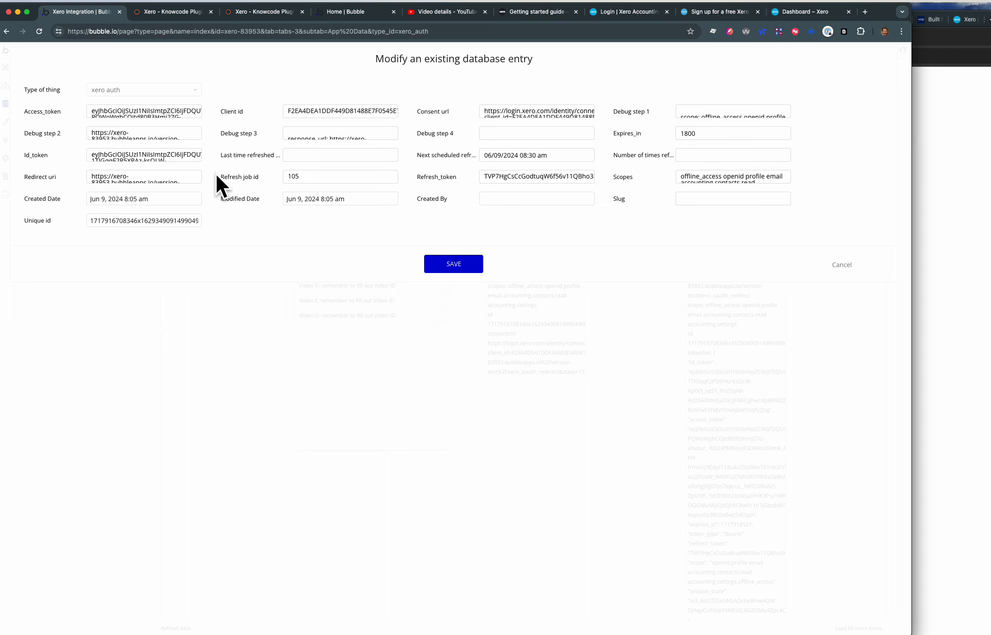
click(562, 177)
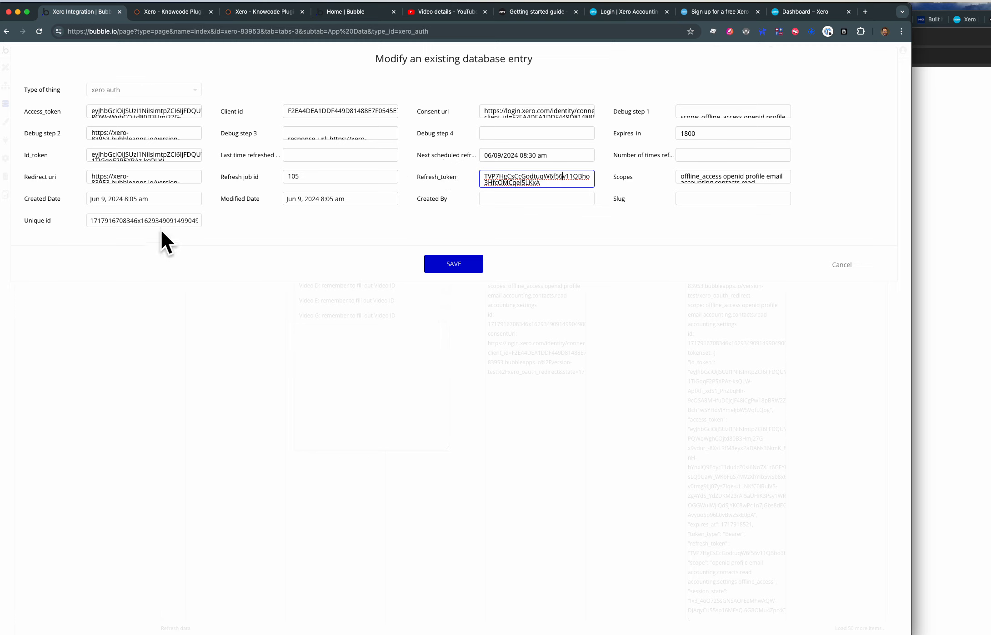
double_click(699, 135)
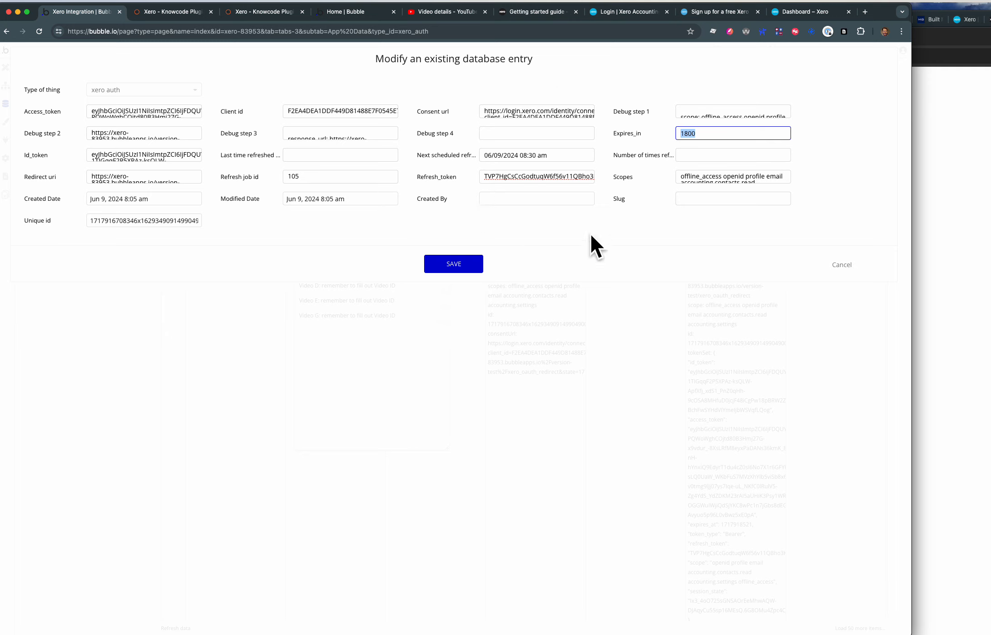
click(839, 265)
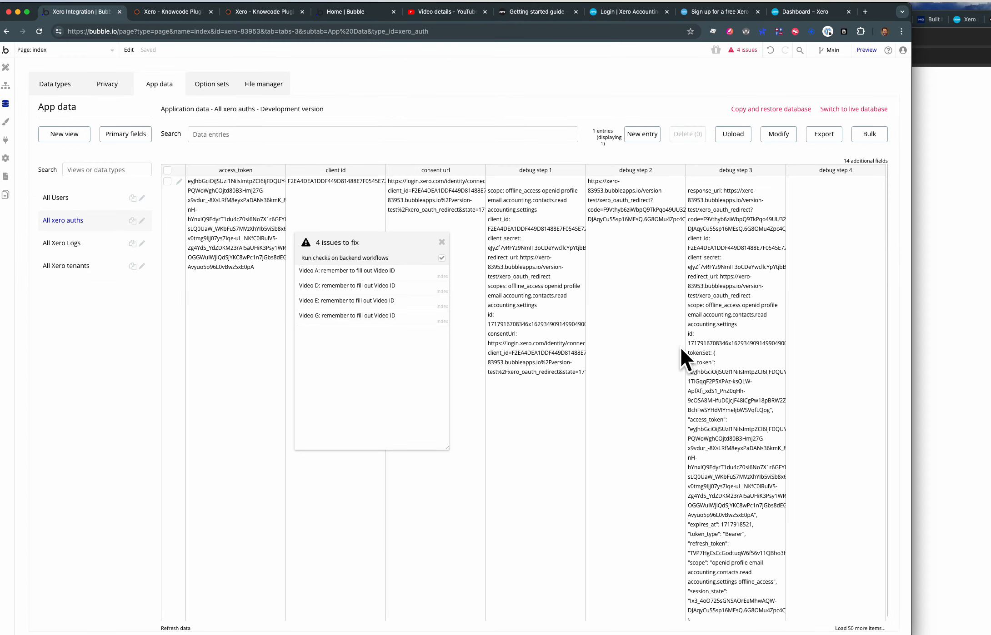
mouse_move(420, 315)
click(236, 217)
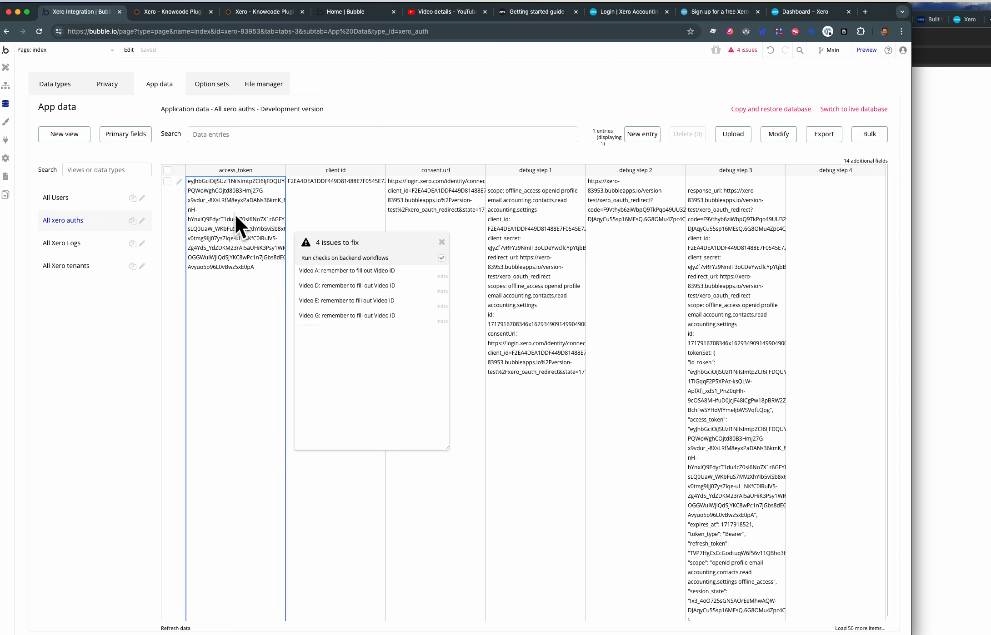